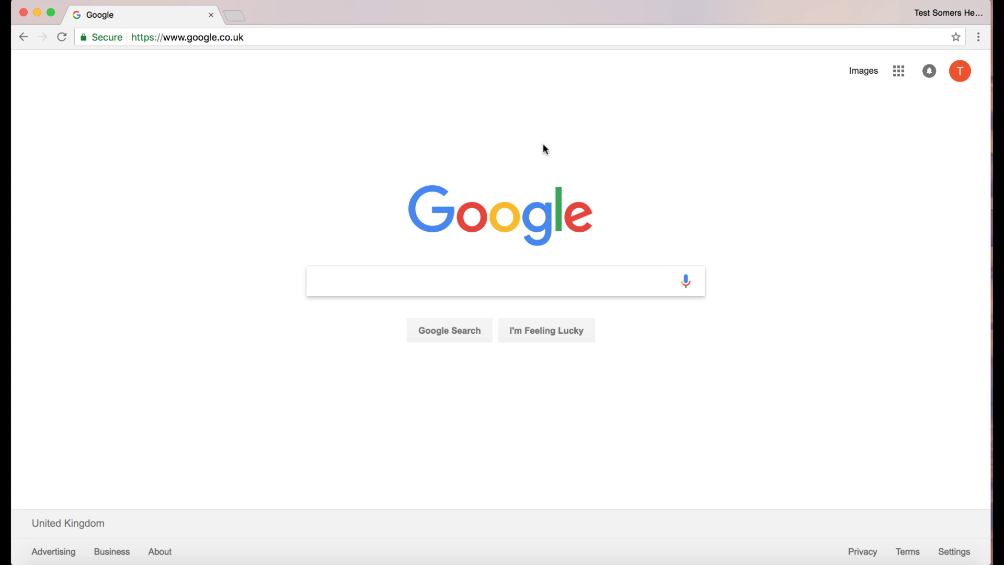
- Reach the Year 5 Timeline Project assignment in the Year 5F class via the Google apps launcher
{"action": "left_click", "coordinate": [898, 71]}
{"action": "left_click", "coordinate": [919, 137]}
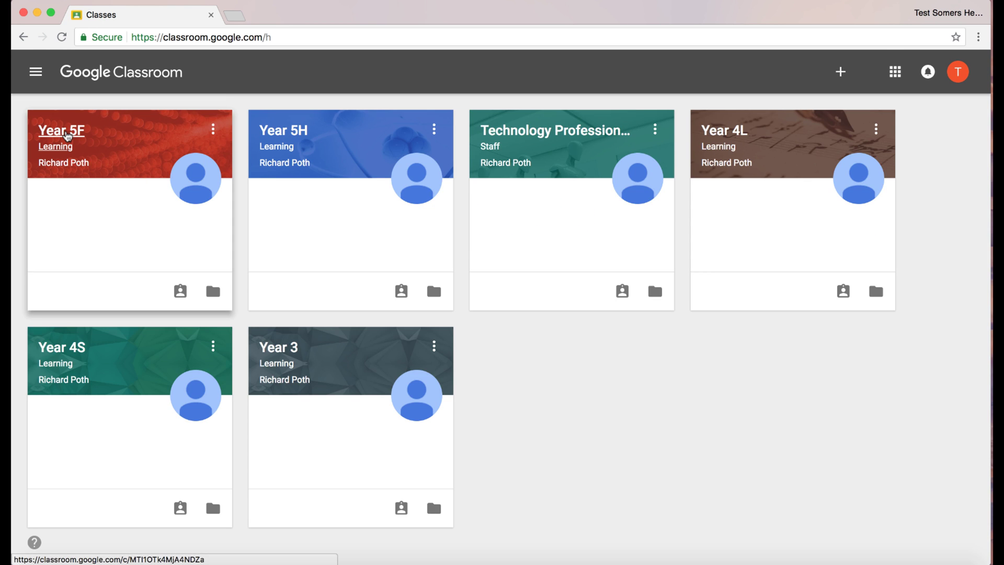
{"action": "left_click", "coordinate": [67, 134]}
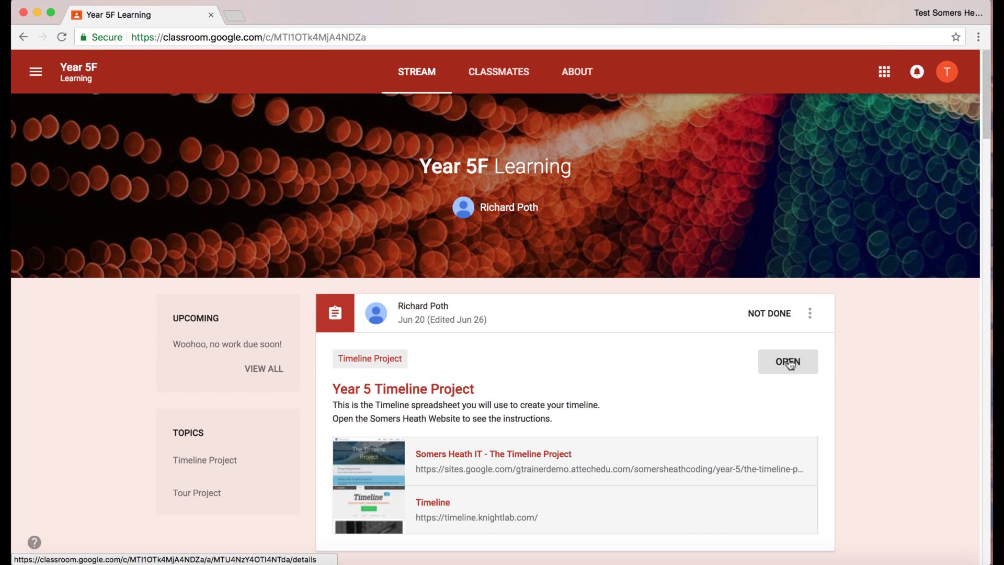
{"action": "left_click", "coordinate": [788, 363]}
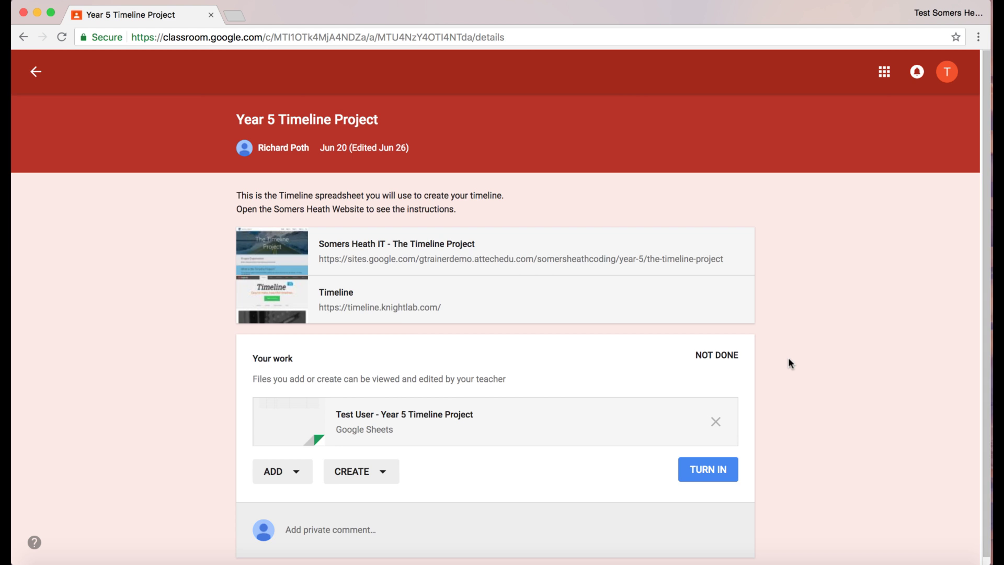
{"action": "key", "text": "super+bracketleft"}
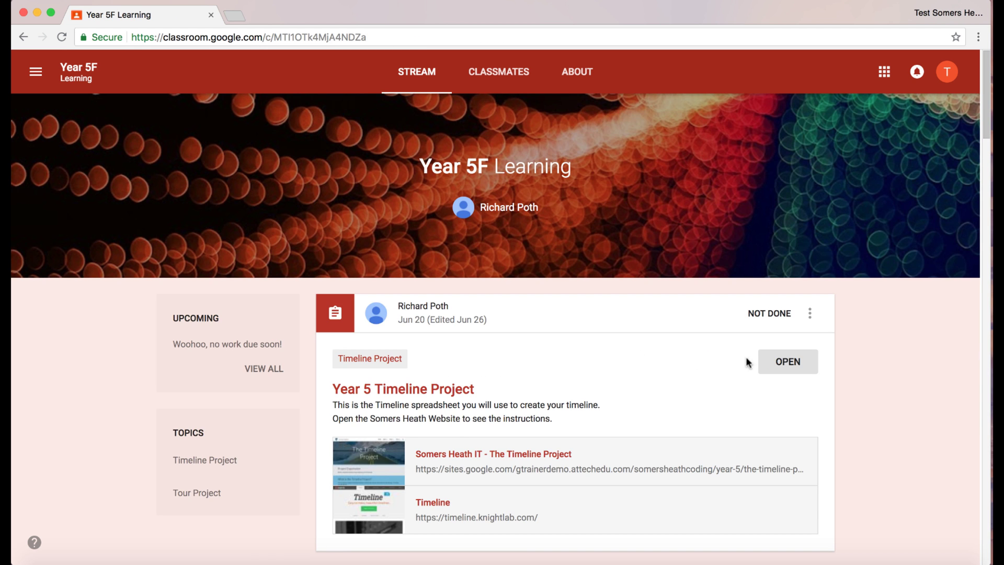
{"action": "left_click", "coordinate": [789, 362]}
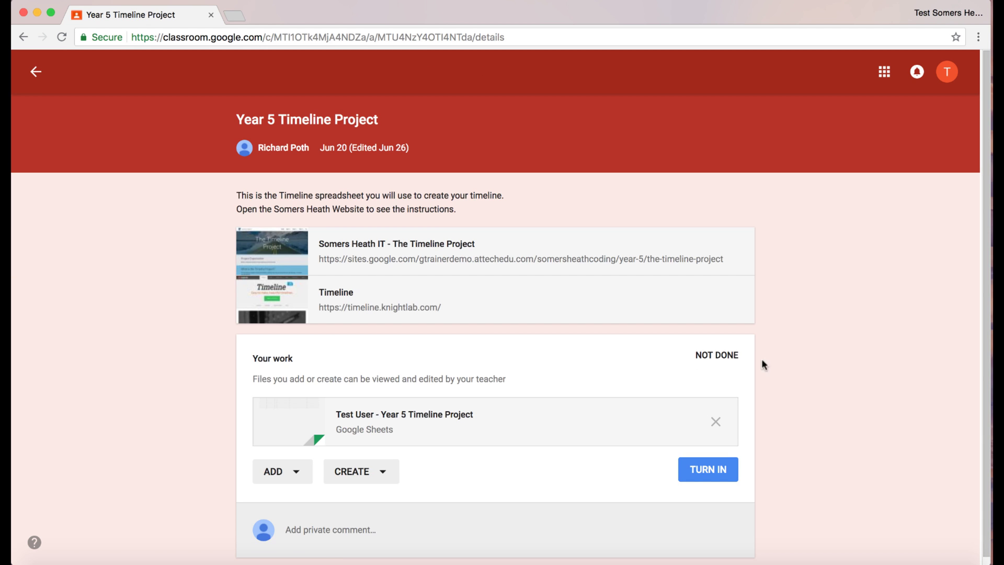
- Publish the student's timeline spreadsheet to the web as an entire-document web page
{"action": "left_click", "coordinate": [409, 419]}
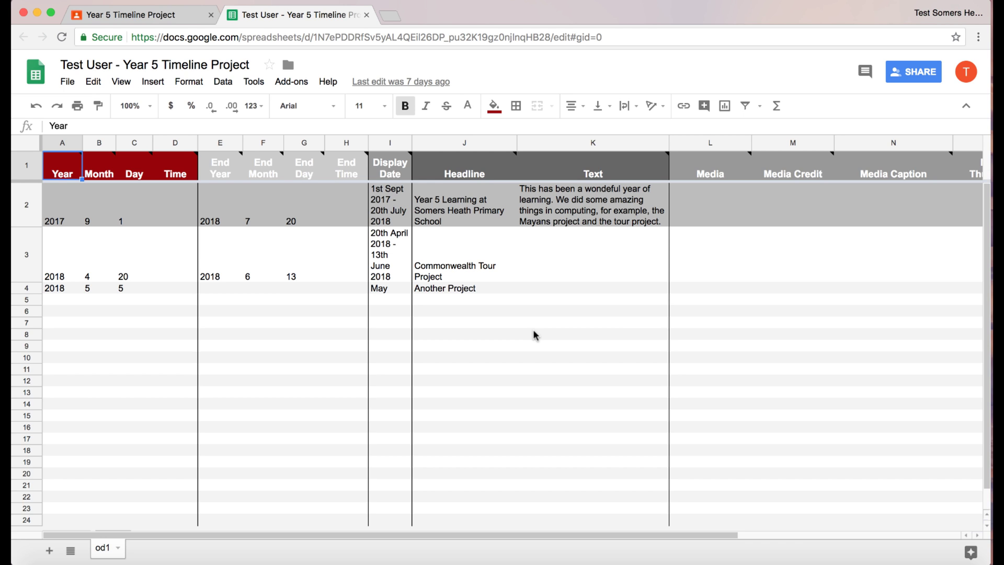
{"action": "left_click", "coordinate": [134, 357]}
{"action": "left_click", "coordinate": [67, 84]}
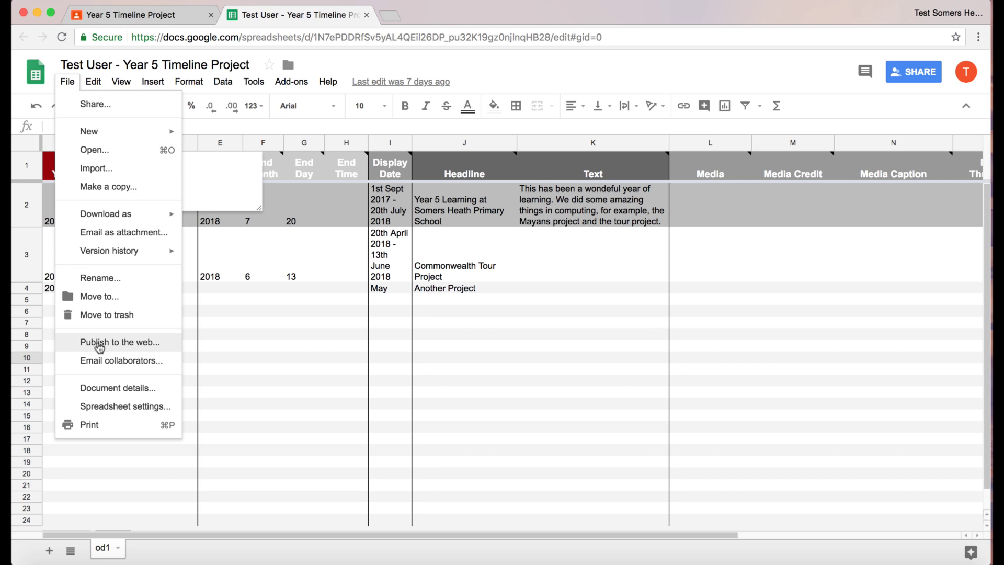
{"action": "left_click", "coordinate": [117, 342]}
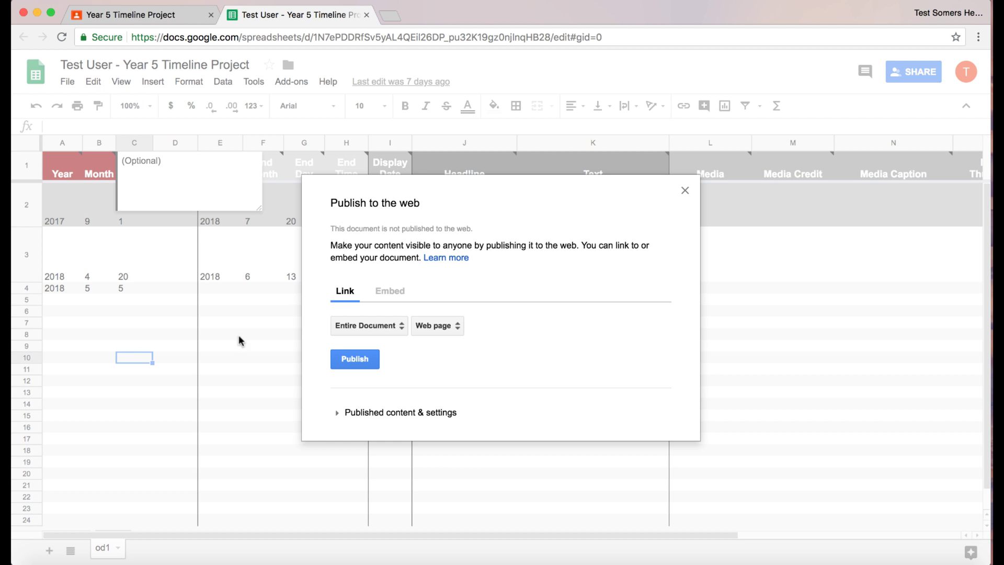
{"action": "left_click", "coordinate": [355, 361]}
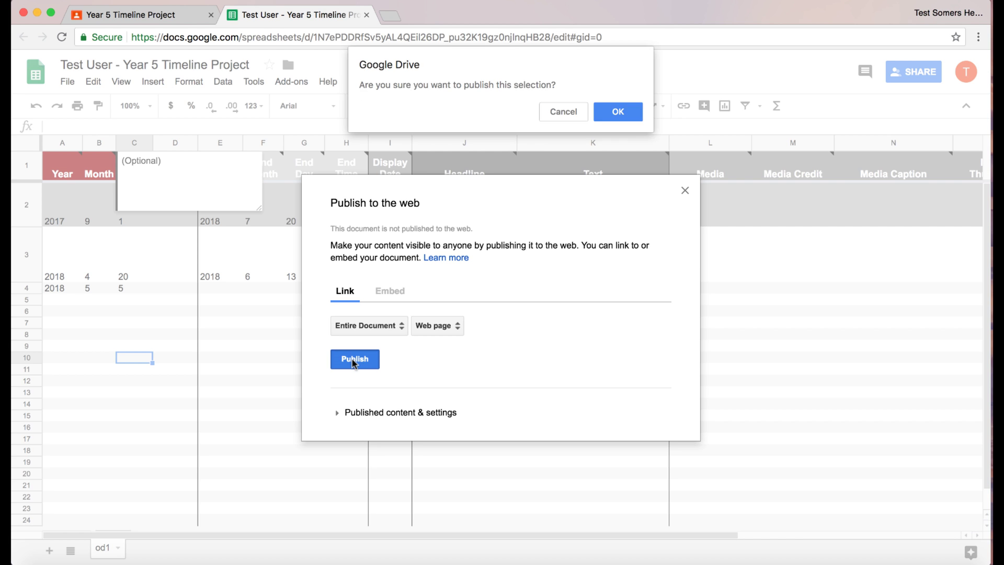
{"action": "left_click", "coordinate": [620, 112]}
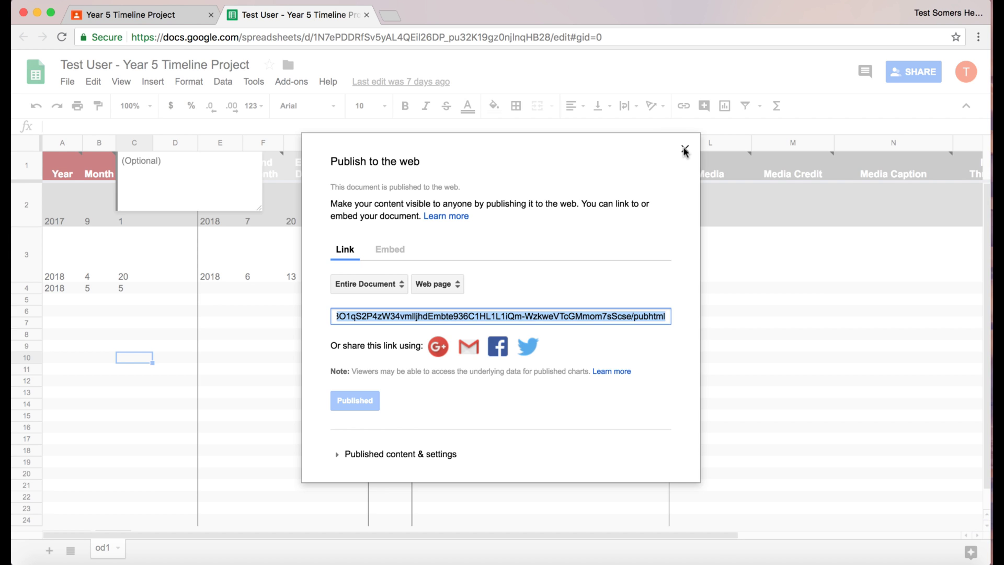
{"action": "left_click", "coordinate": [685, 149]}
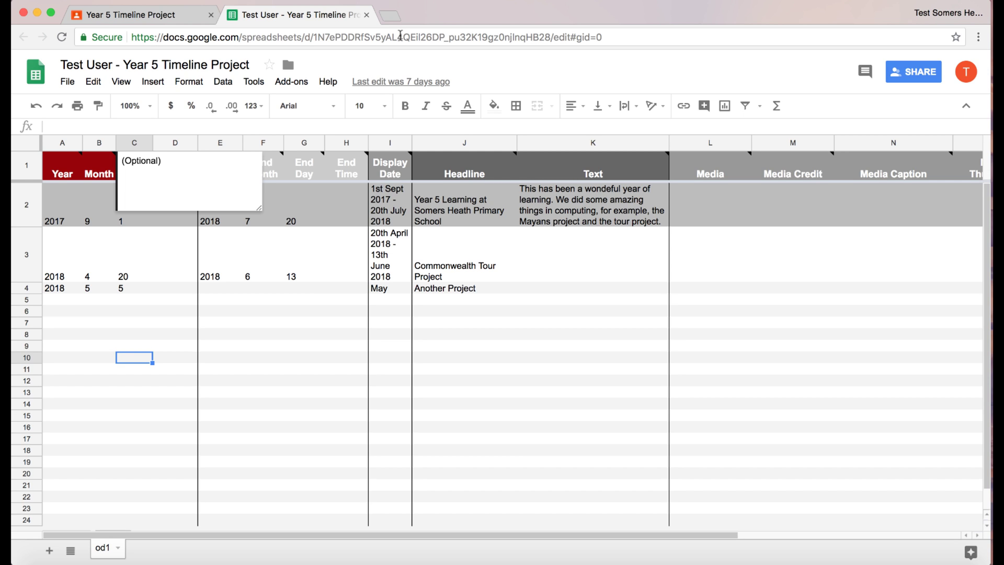
- Grab the spreadsheet's web address and return to the Classroom assignment for the Timeline link
{"action": "left_click", "coordinate": [401, 36]}
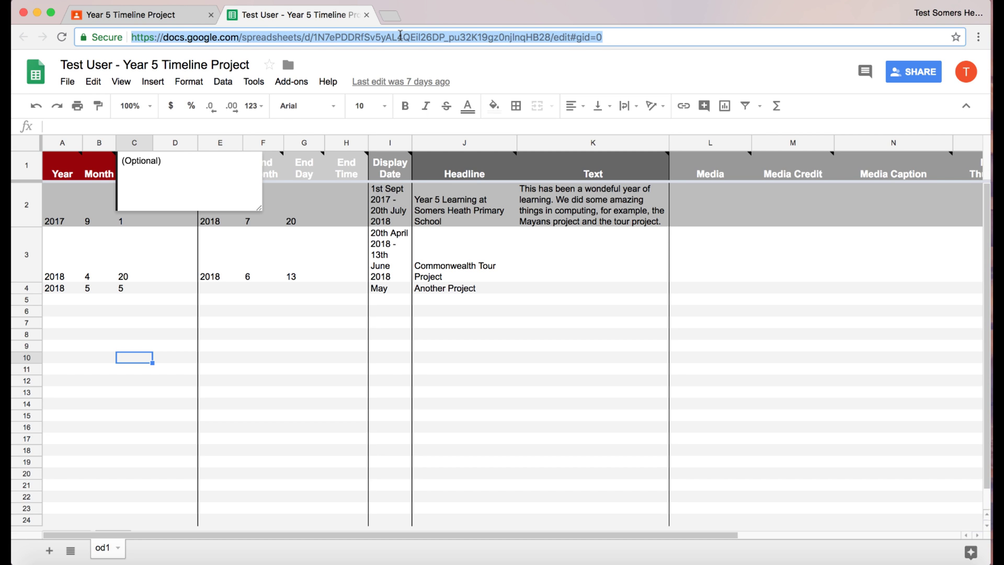
{"action": "left_click", "coordinate": [148, 17]}
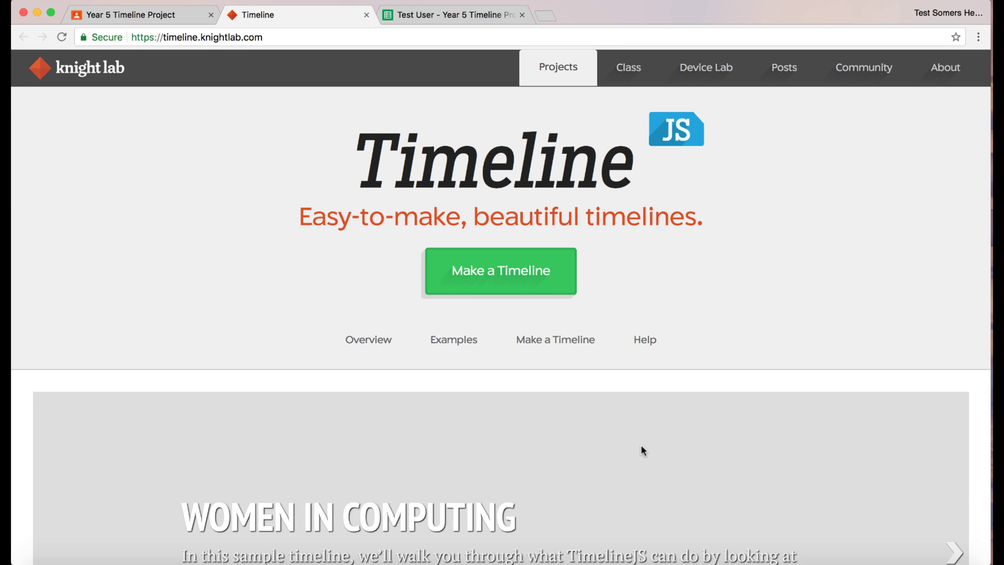
{"action": "scroll", "coordinate": [642, 448], "scroll_direction": "down", "scroll_amount": 5}
{"action": "scroll", "coordinate": [642, 448], "scroll_direction": "down", "scroll_amount": 6}
{"action": "scroll", "coordinate": [642, 447], "scroll_direction": "down", "scroll_amount": 5}
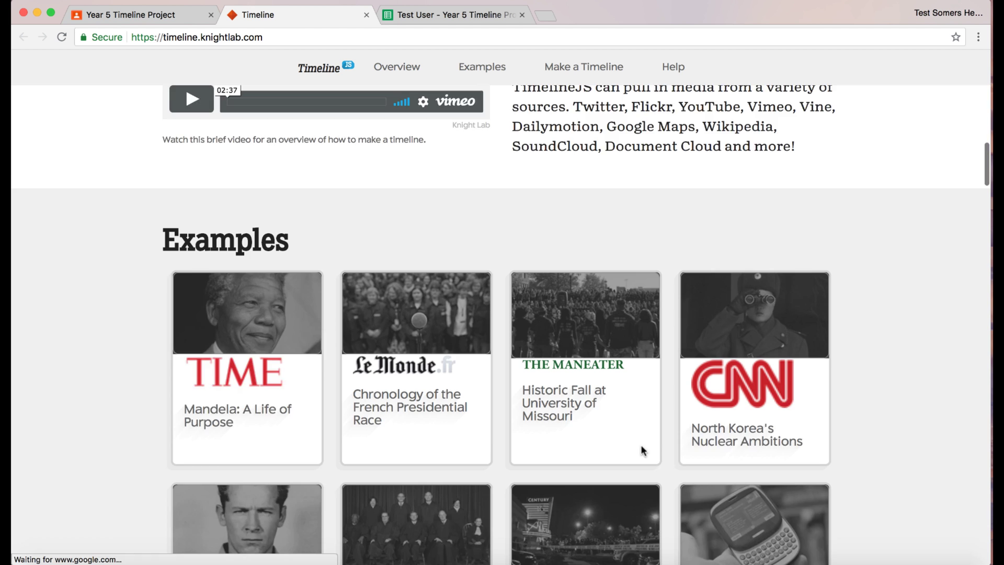
{"action": "scroll", "coordinate": [642, 448], "scroll_direction": "down", "scroll_amount": 2}
{"action": "scroll", "coordinate": [642, 448], "scroll_direction": "down", "scroll_amount": 5}
{"action": "scroll", "coordinate": [641, 445], "scroll_direction": "down", "scroll_amount": 5}
{"action": "scroll", "coordinate": [641, 445], "scroll_direction": "down", "scroll_amount": 5}
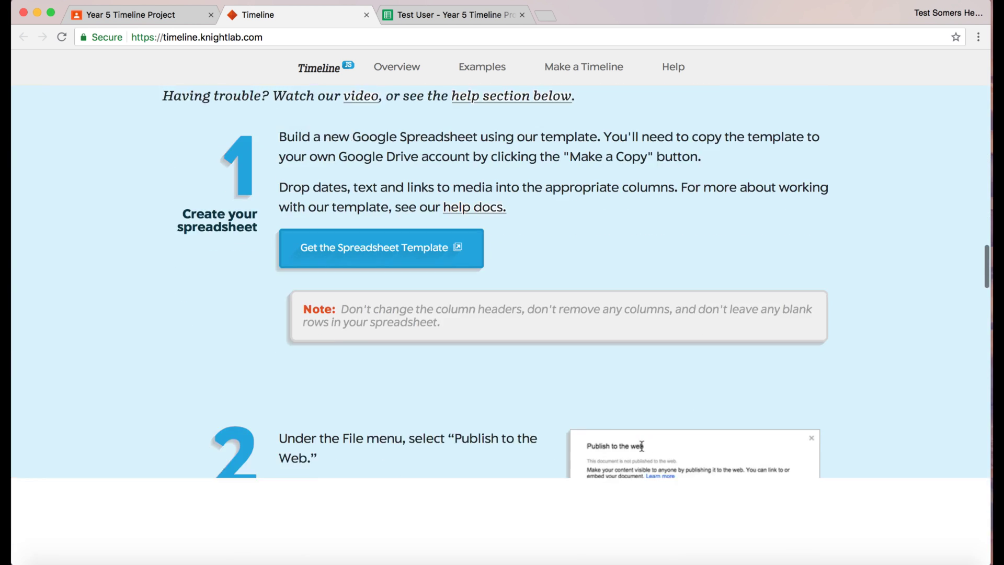
{"action": "scroll", "coordinate": [642, 446], "scroll_direction": "down", "scroll_amount": 3}
{"action": "scroll", "coordinate": [641, 445], "scroll_direction": "down", "scroll_amount": 5}
{"action": "scroll", "coordinate": [641, 446], "scroll_direction": "down", "scroll_amount": 1}
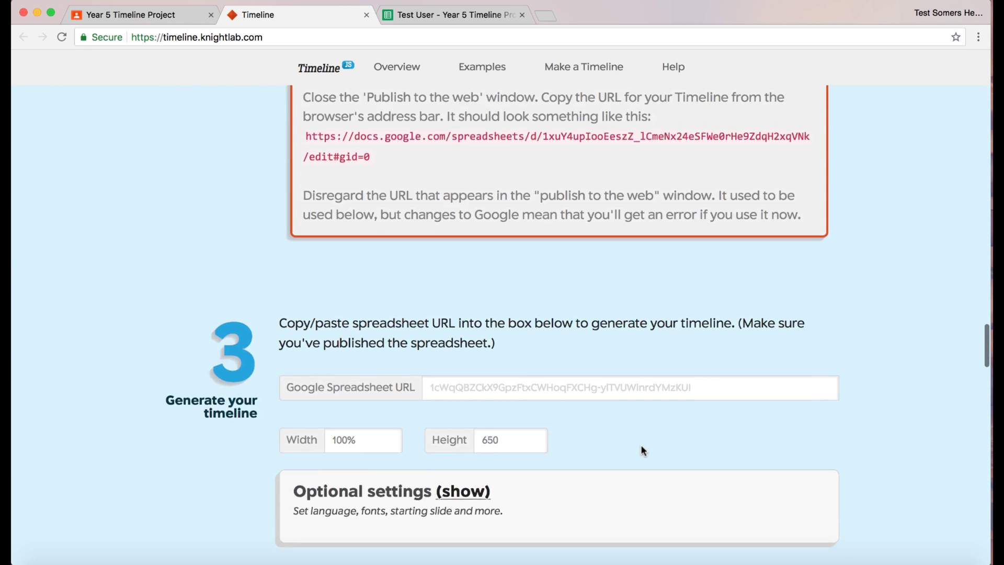
{"action": "scroll", "coordinate": [641, 445], "scroll_direction": "down", "scroll_amount": 2}
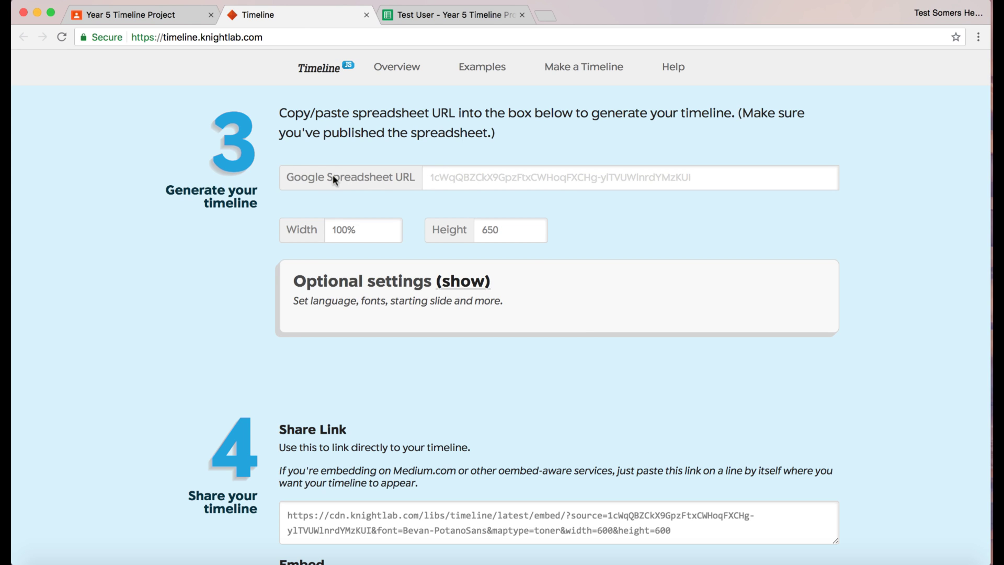
- Paste the published spreadsheet URL into the Google Spreadsheet URL box so the links generate
{"action": "left_click", "coordinate": [439, 177]}
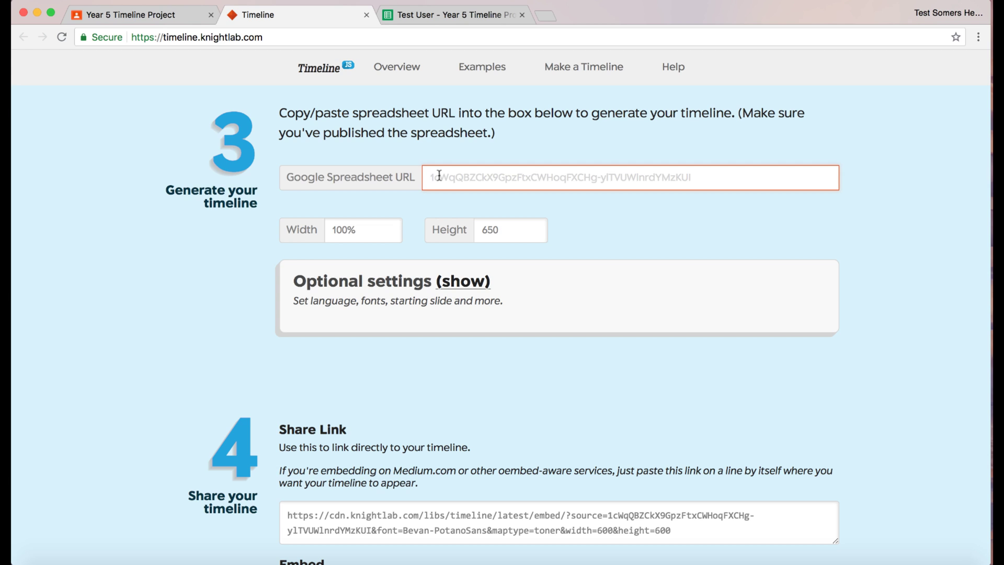
{"action": "key", "text": "super+v"}
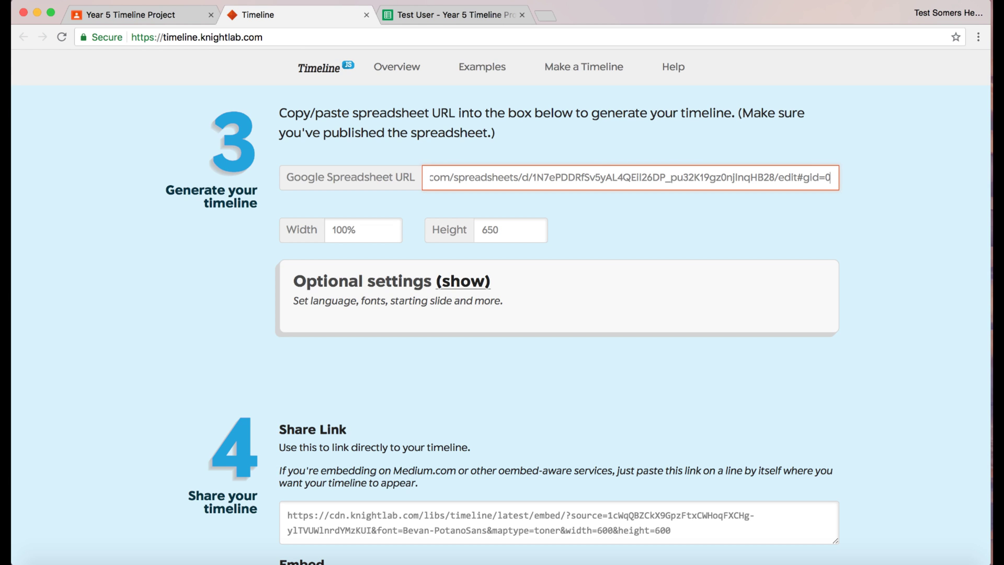
{"action": "key", "text": "Tab"}
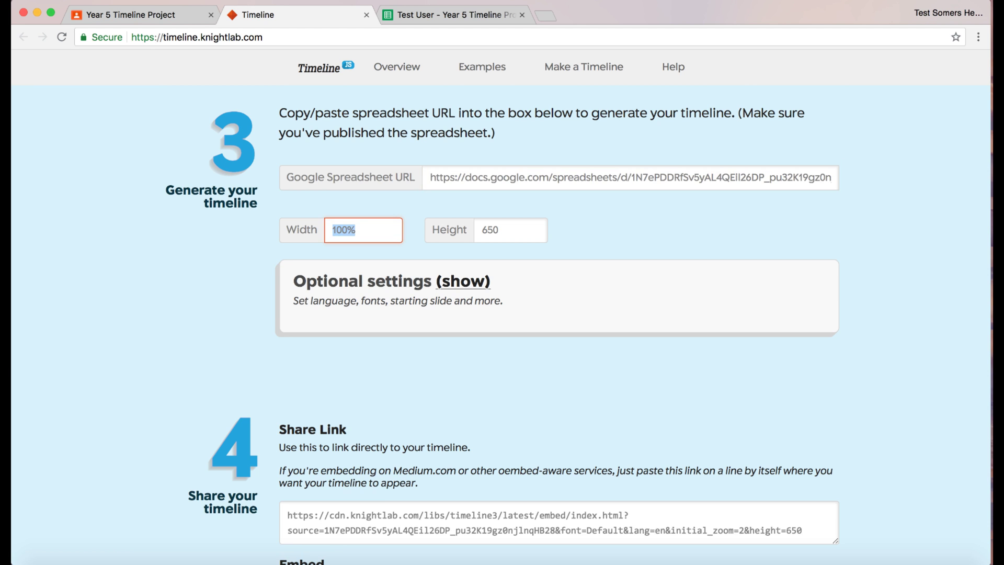
{"action": "scroll", "coordinate": [503, 314], "scroll_direction": "down", "scroll_amount": 1}
{"action": "scroll", "coordinate": [502, 314], "scroll_direction": "down", "scroll_amount": 3}
{"action": "scroll", "coordinate": [503, 314], "scroll_direction": "down", "scroll_amount": 3}
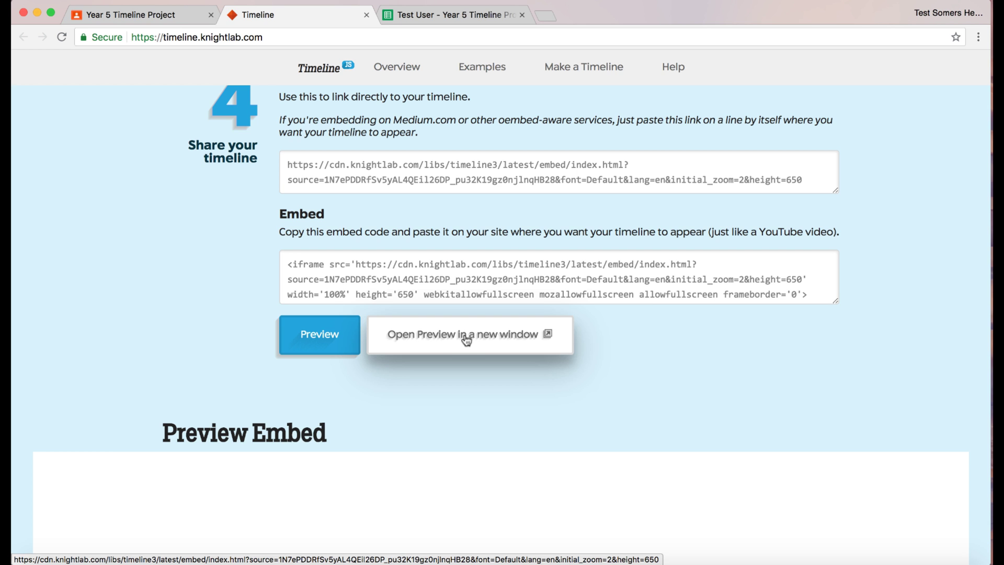
- Preview the timeline through the Commonwealth Tour and Another Project slides and select its web address
{"action": "left_click", "coordinate": [465, 336]}
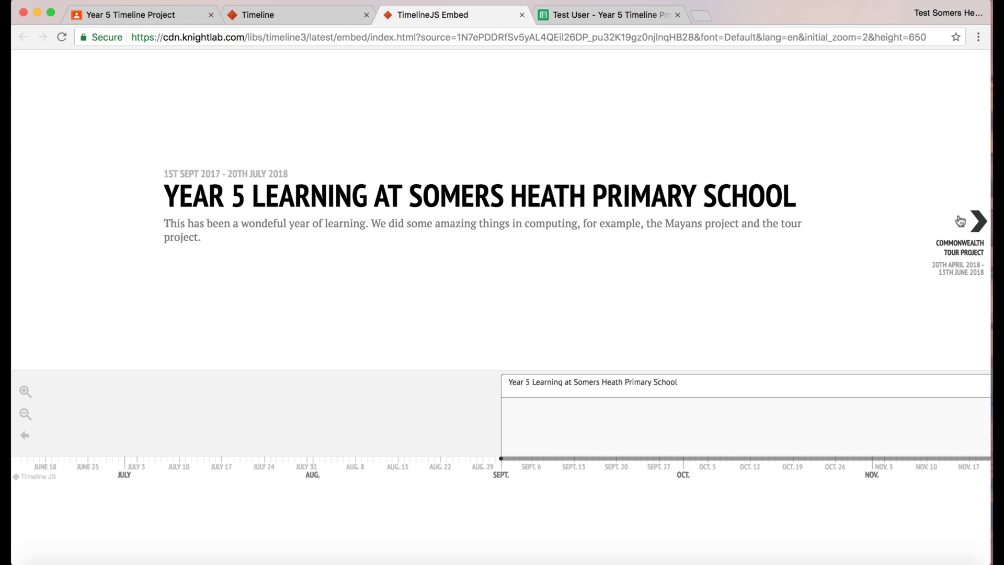
{"action": "left_click", "coordinate": [977, 220]}
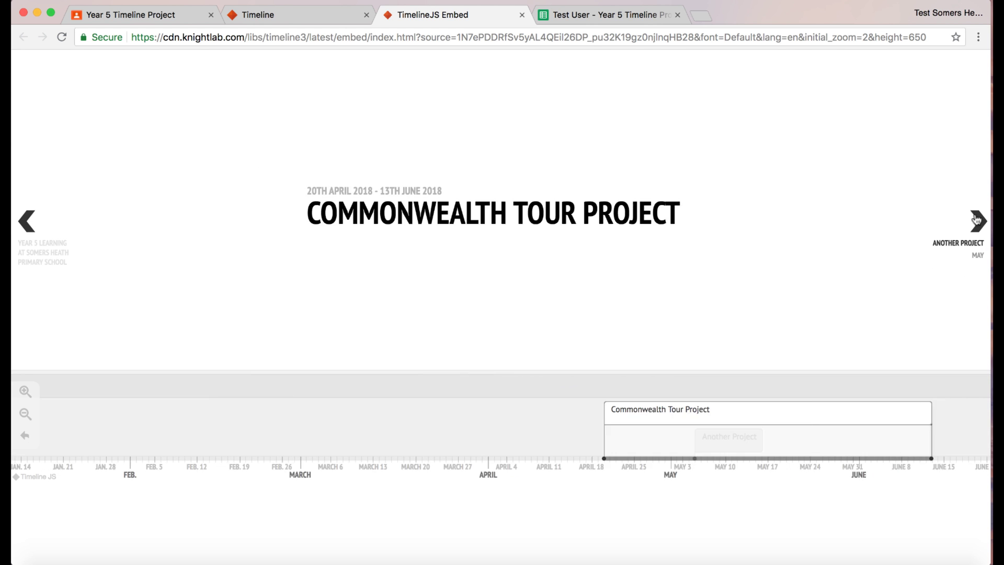
{"action": "left_click", "coordinate": [978, 221]}
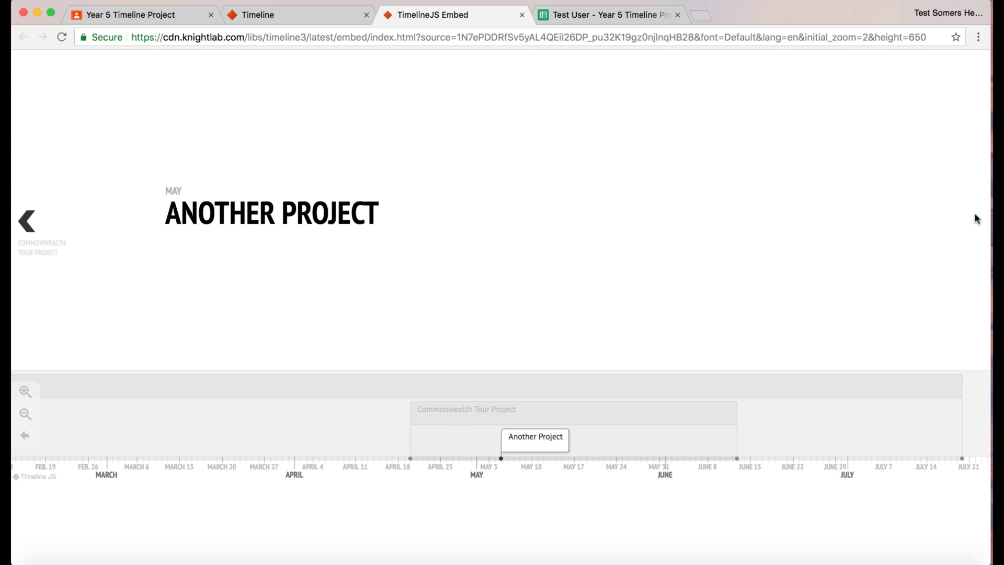
{"action": "left_click", "coordinate": [28, 222]}
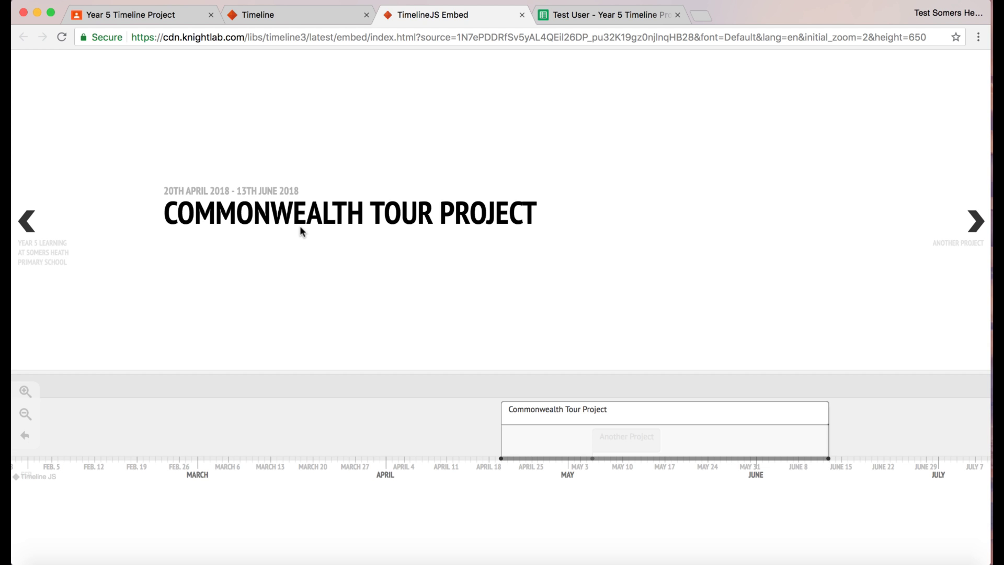
{"action": "left_click", "coordinate": [392, 37]}
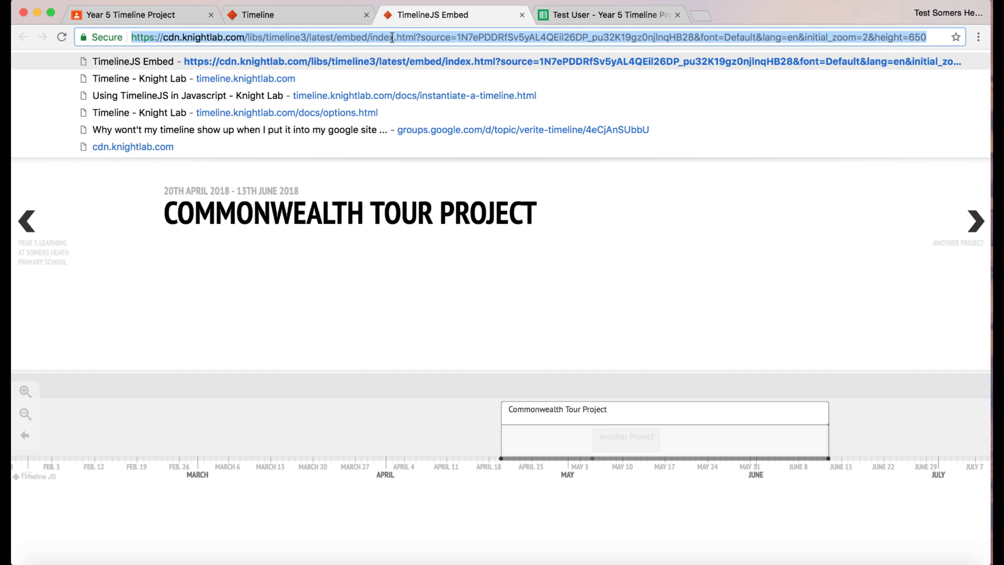
- Add the timeline's web address as a Link attachment to the assignment work
{"action": "left_click", "coordinate": [145, 17]}
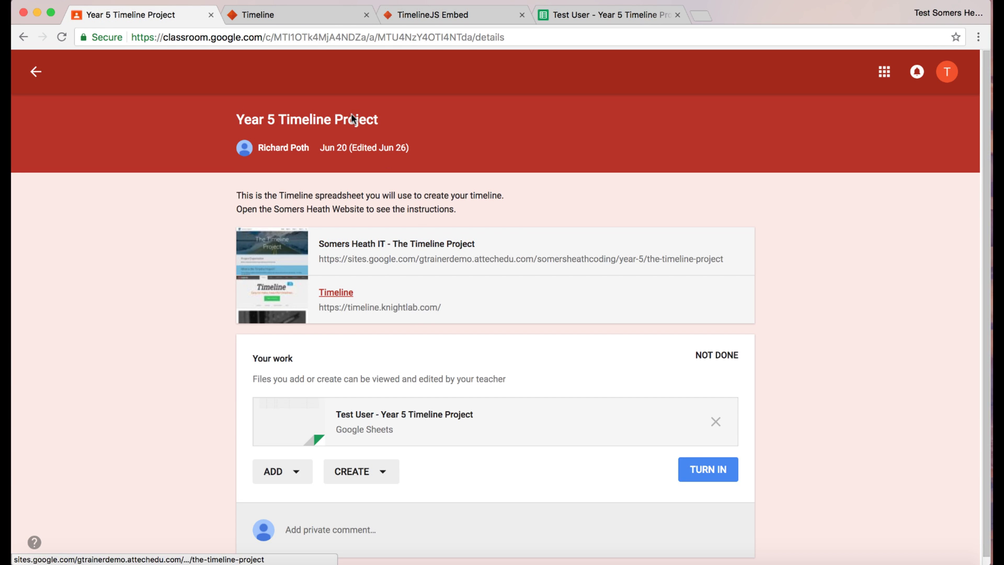
{"action": "scroll", "coordinate": [393, 378], "scroll_direction": "down", "scroll_amount": 1}
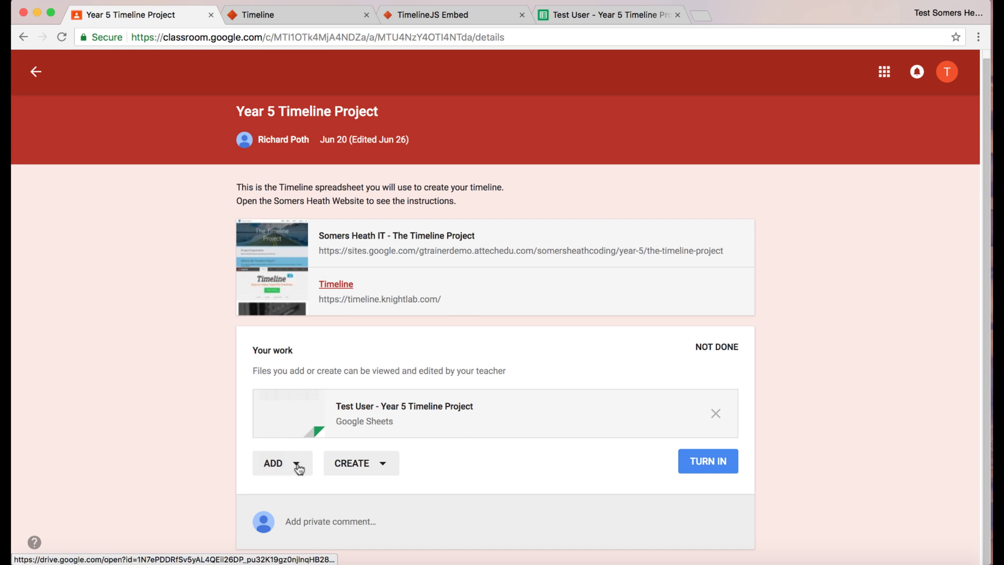
{"action": "left_click", "coordinate": [297, 464]}
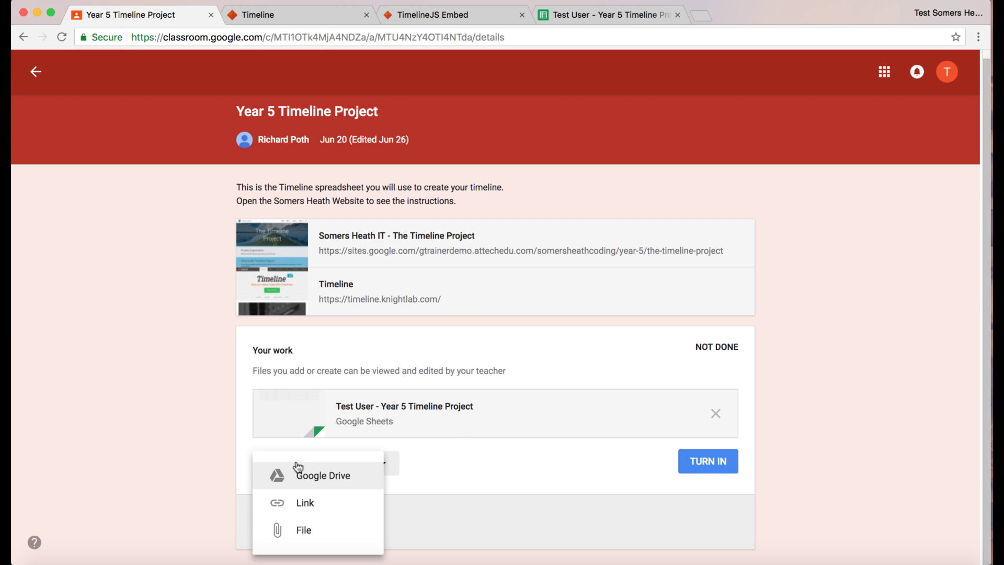
{"action": "left_click", "coordinate": [305, 505]}
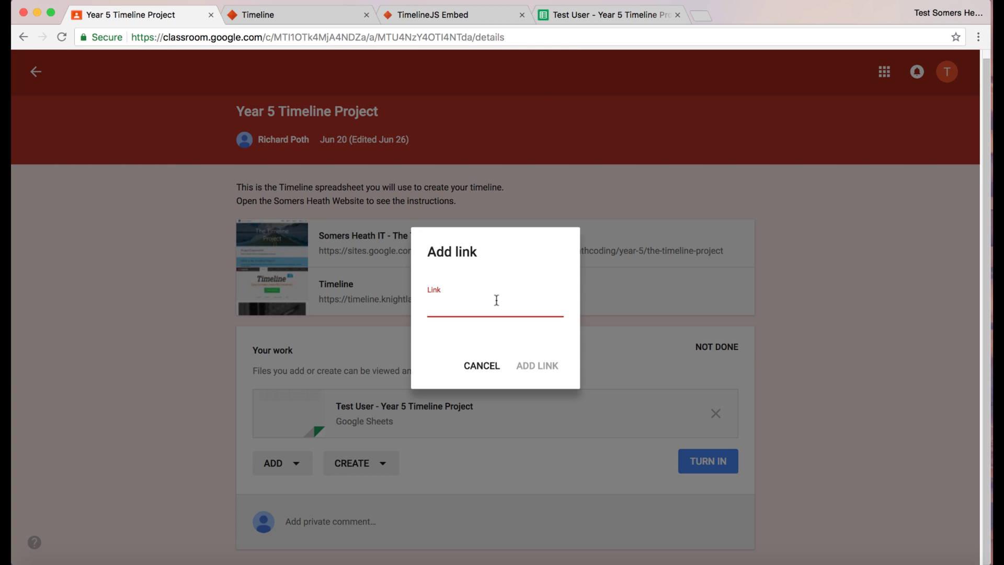
{"action": "key", "text": "super+v"}
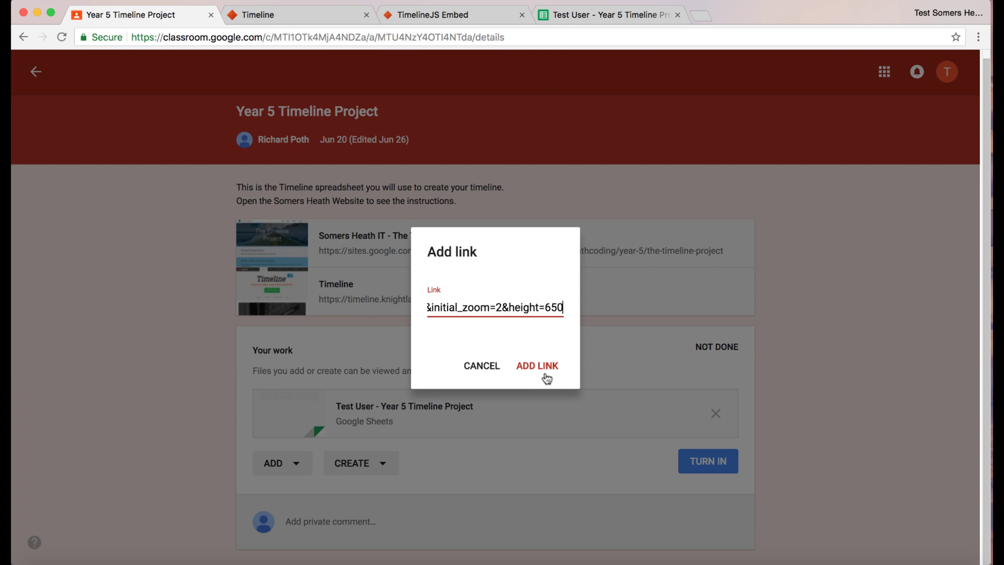
{"action": "left_click", "coordinate": [544, 368]}
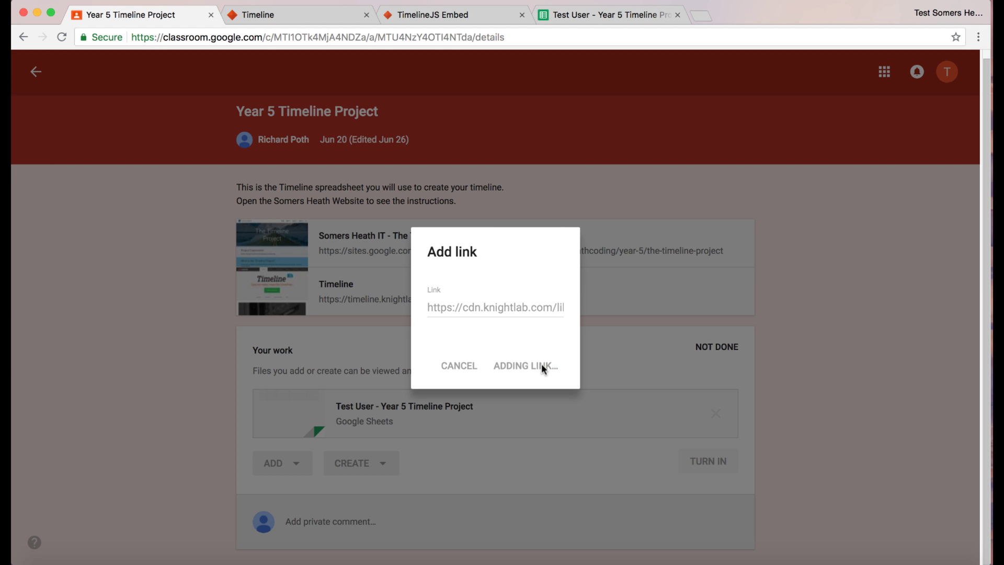